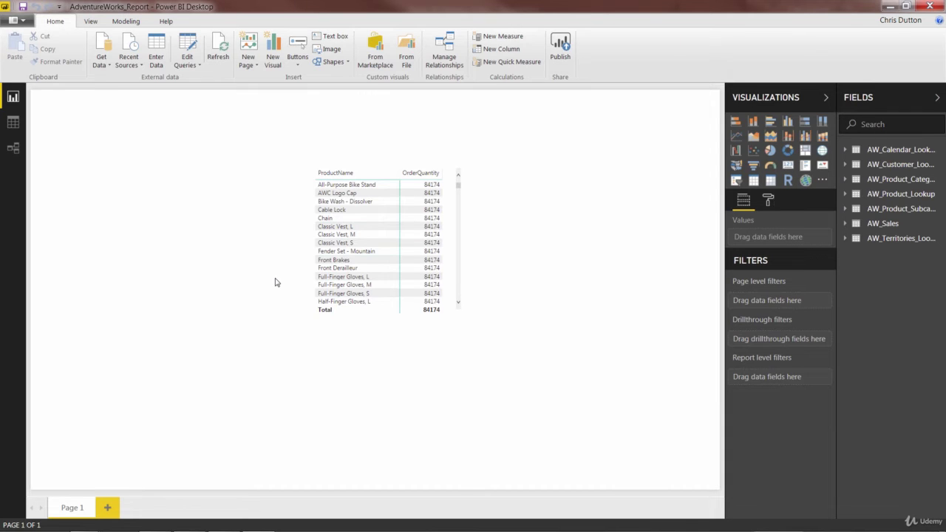
Step: Switch to Relationships view and scroll across to see all six AdventureWorks table cards
{"action": "left_click", "coordinate": [13, 148]}
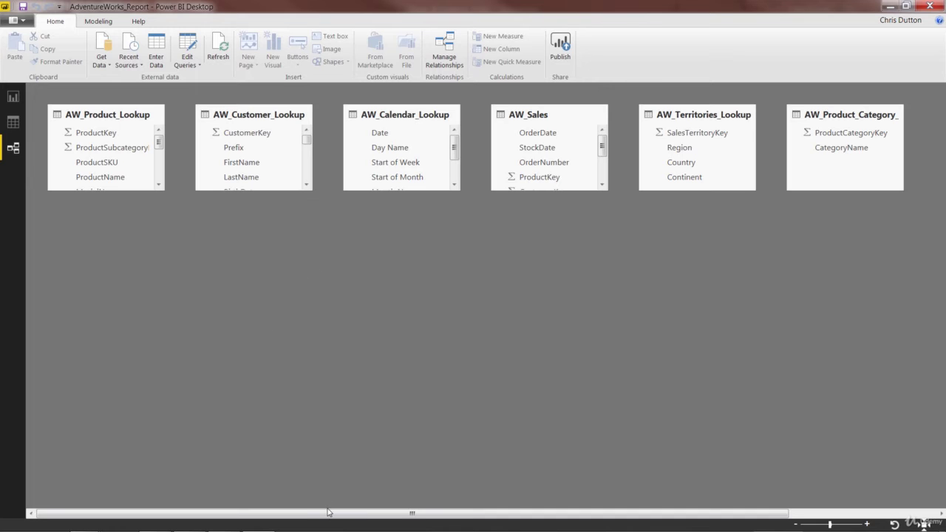
{"action": "mouse_move", "coordinate": [336, 514]}
{"action": "left_mouse_down"}
{"action": "mouse_move", "coordinate": [411, 520]}
{"action": "mouse_move", "coordinate": [316, 524]}
{"action": "left_mouse_up"}
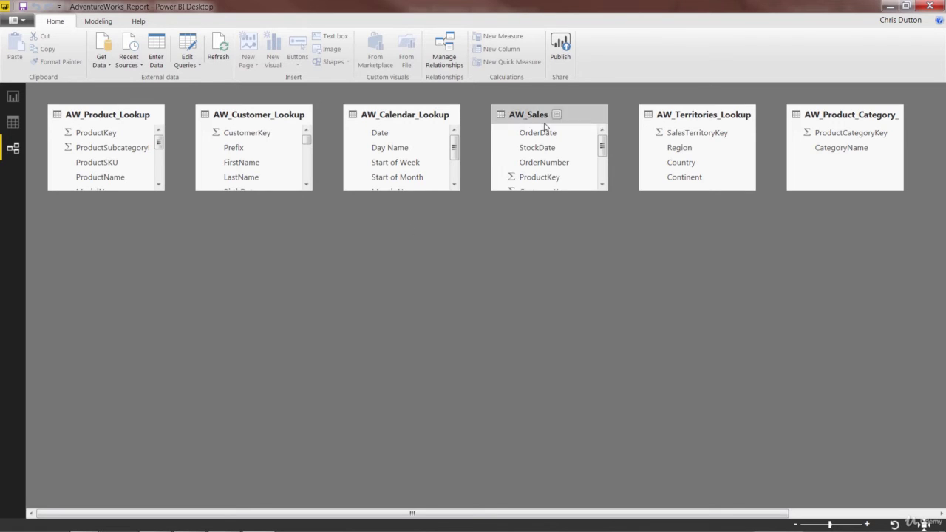
Step: Move AW_Sales below the other tables and enlarge it to show all its fields
{"action": "mouse_move", "coordinate": [519, 132]}
{"action": "left_mouse_down"}
{"action": "mouse_move", "coordinate": [472, 202]}
{"action": "mouse_move", "coordinate": [268, 267]}
{"action": "mouse_move", "coordinate": [185, 266]}
{"action": "left_mouse_up"}
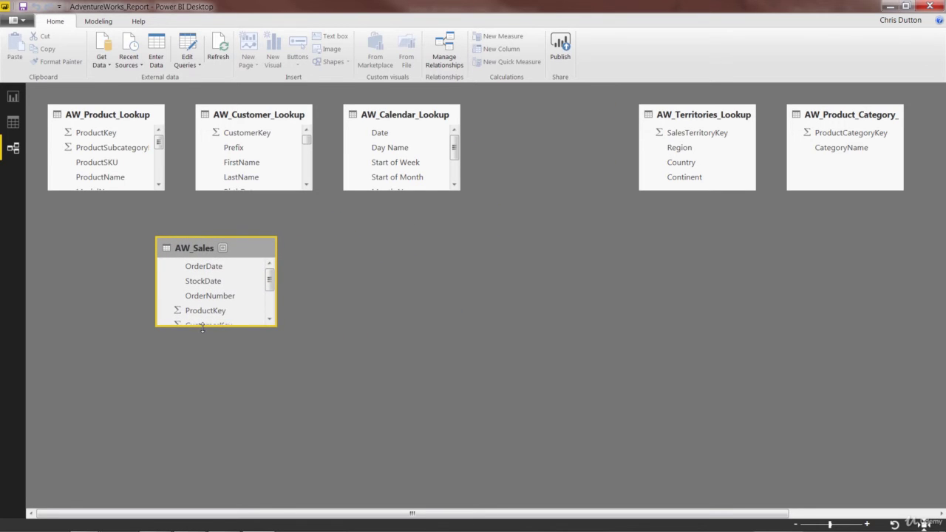
{"action": "left_click_drag", "start_coordinate": [203, 327], "coordinate": [190, 402]}
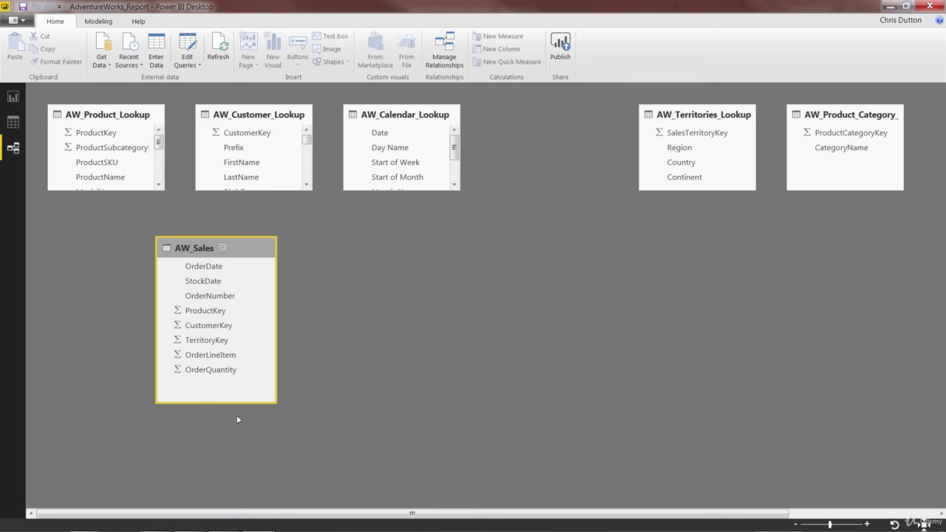
{"action": "left_click", "coordinate": [105, 117]}
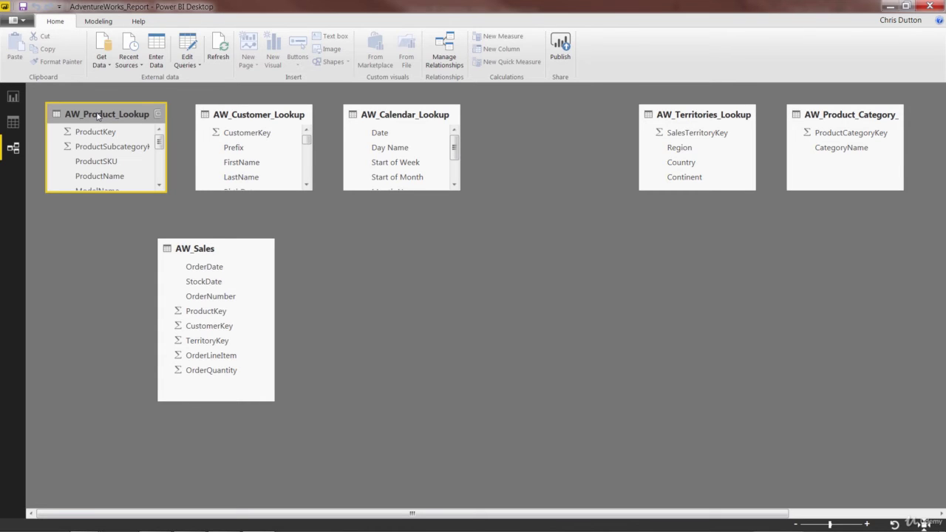
{"action": "left_click", "coordinate": [242, 114]}
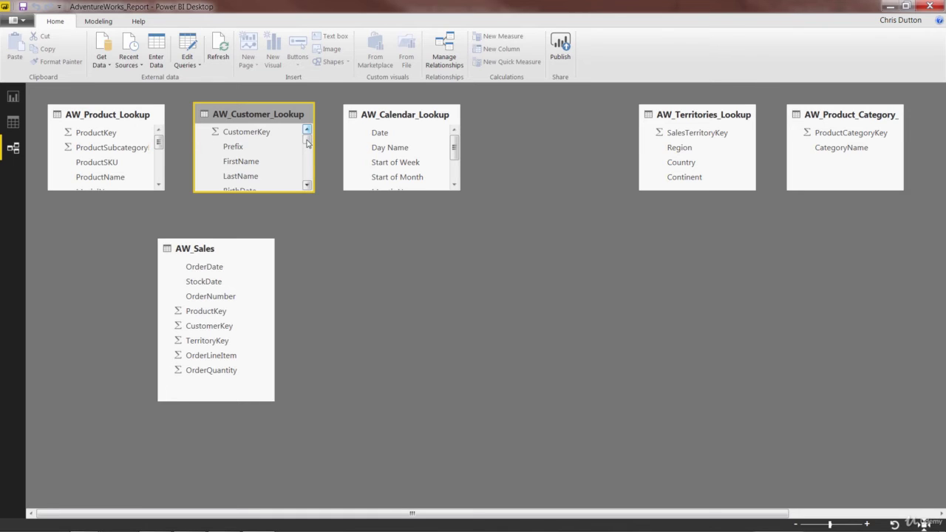
{"action": "left_click_drag", "start_coordinate": [307, 139], "coordinate": [307, 143]}
Step: Shift Territories and Product_Category lookups left and drop AW_Product_Subcategory below the top row
{"action": "left_click", "coordinate": [405, 117]}
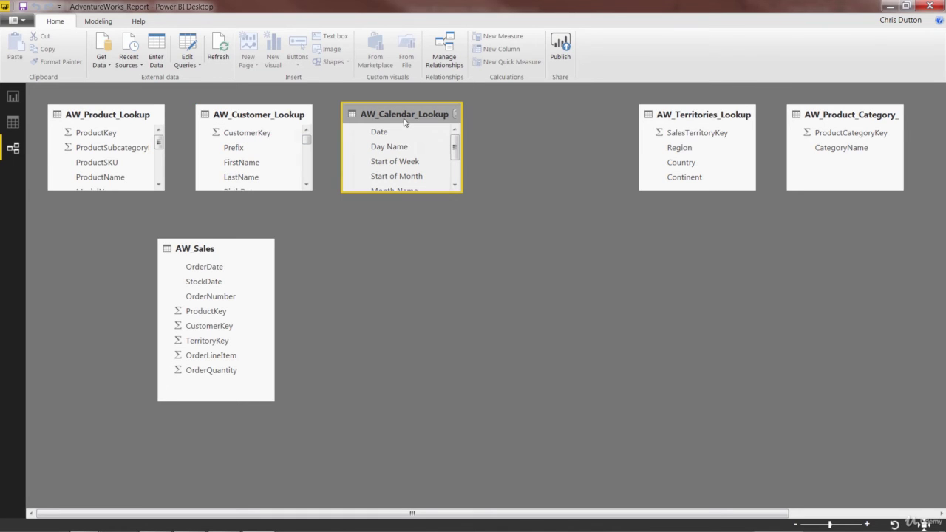
{"action": "left_click_drag", "start_coordinate": [687, 116], "coordinate": [556, 115]}
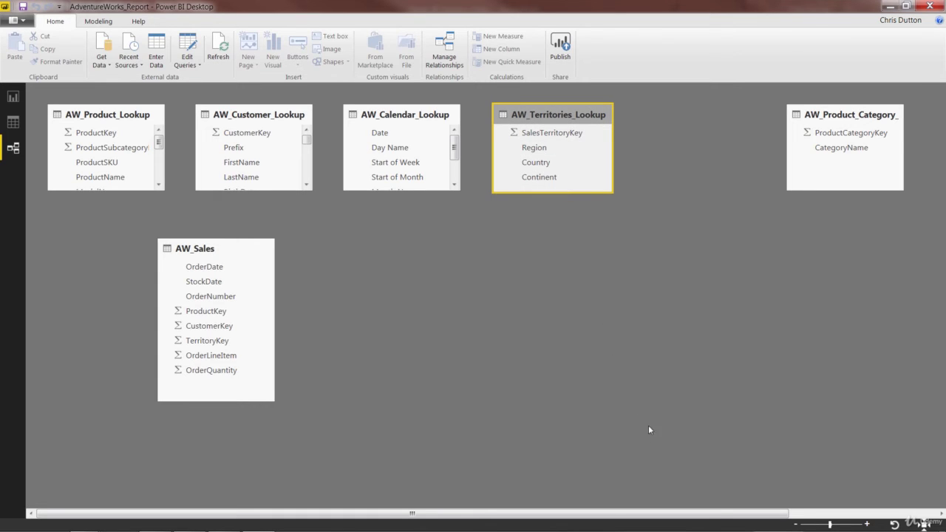
{"action": "left_click_drag", "start_coordinate": [597, 517], "coordinate": [745, 515]}
{"action": "left_click", "coordinate": [881, 115]}
{"action": "left_click_drag", "start_coordinate": [881, 116], "coordinate": [500, 248]}
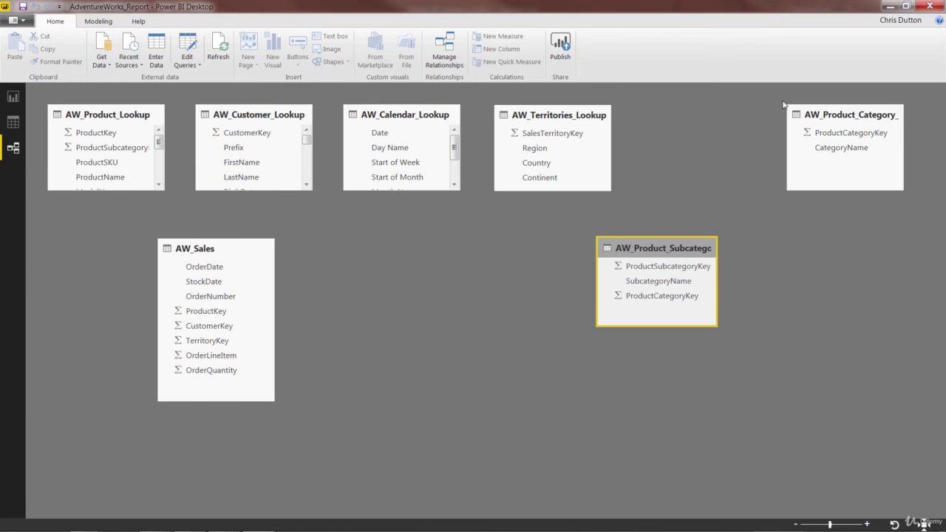
{"action": "left_click", "coordinate": [840, 118]}
{"action": "left_click_drag", "start_coordinate": [840, 118], "coordinate": [705, 117]}
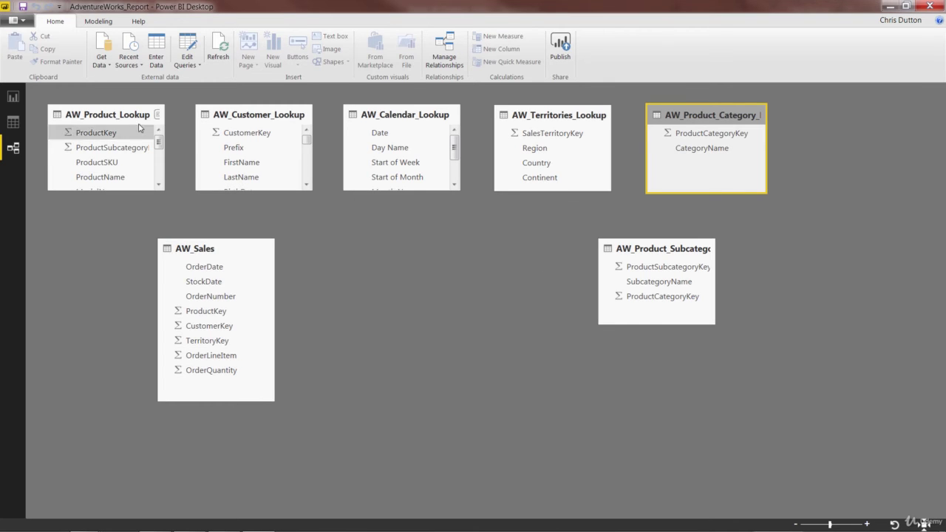
Step: Order the top row as Customer, Calendar, Territories, Product lookups, with Subcategory beneath
{"action": "left_click_drag", "start_coordinate": [94, 121], "coordinate": [578, 229]}
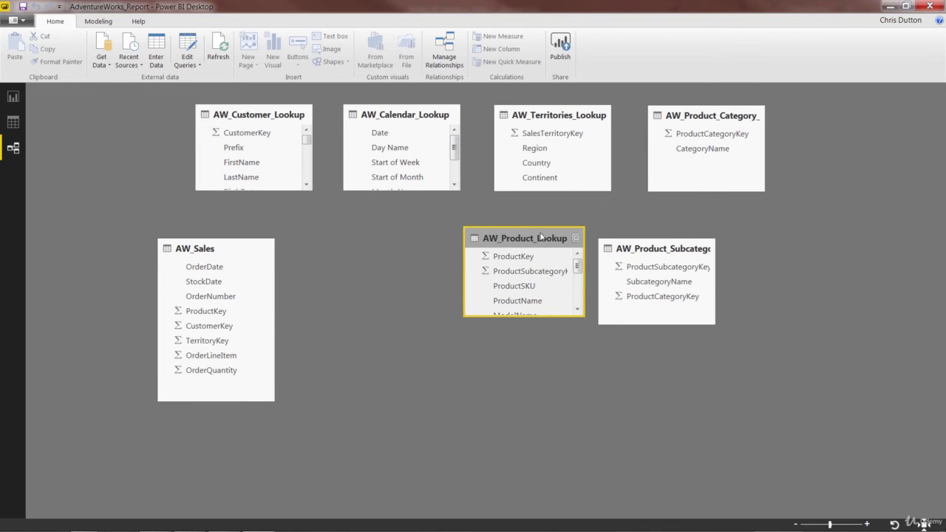
{"action": "left_click_drag", "start_coordinate": [636, 252], "coordinate": [643, 229]}
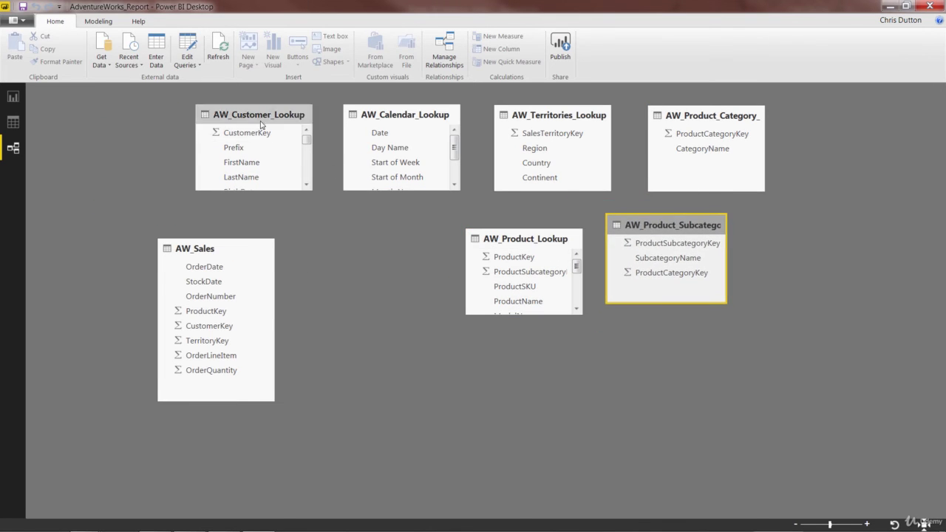
{"action": "left_click_drag", "start_coordinate": [244, 115], "coordinate": [95, 122]}
{"action": "left_click_drag", "start_coordinate": [370, 115], "coordinate": [240, 123]}
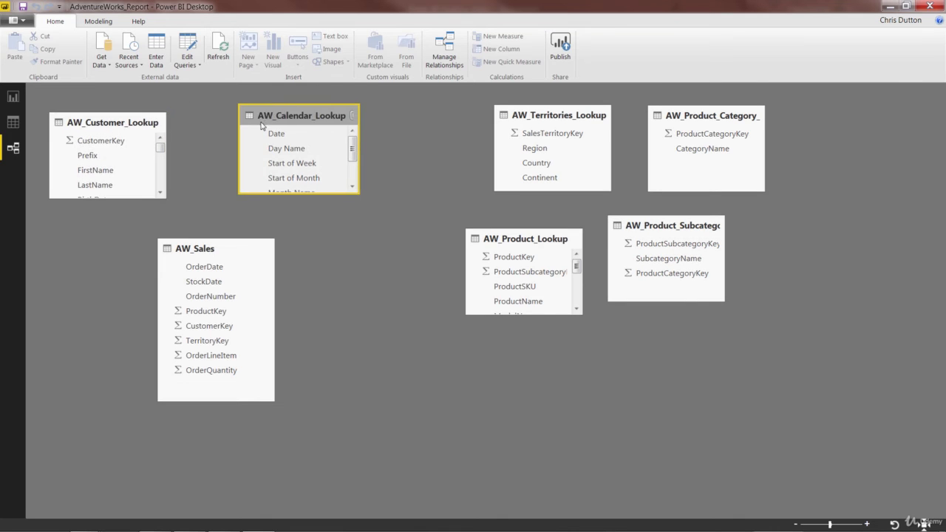
{"action": "left_click_drag", "start_coordinate": [541, 118], "coordinate": [417, 131]}
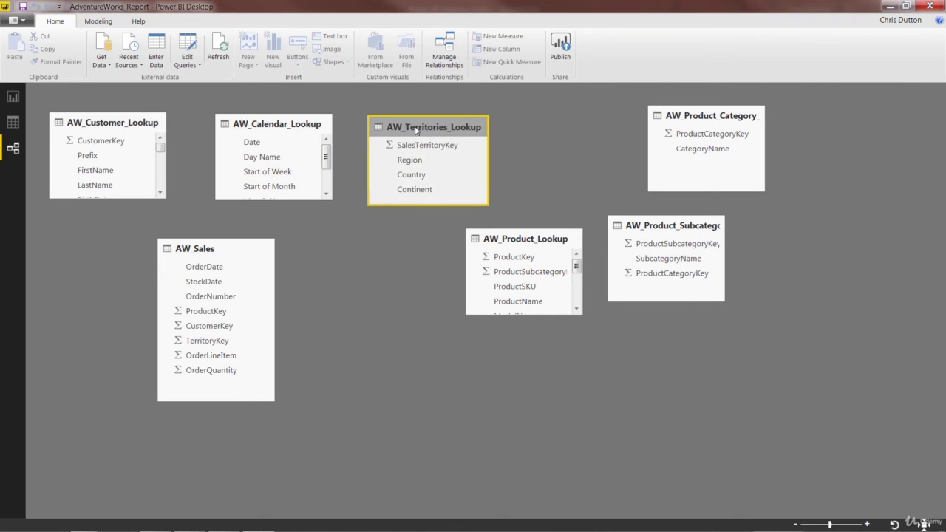
{"action": "left_click", "coordinate": [520, 238]}
{"action": "left_click_drag", "start_coordinate": [520, 238], "coordinate": [564, 120]}
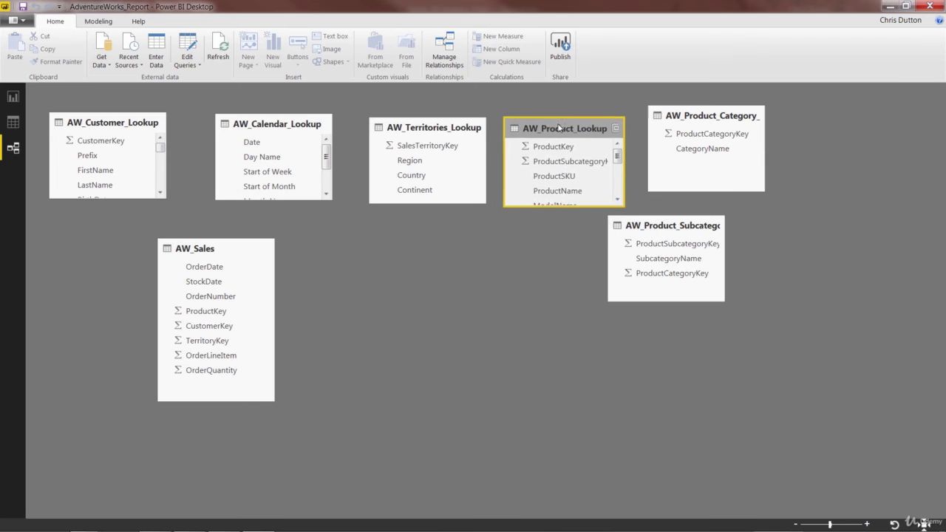
{"action": "left_click_drag", "start_coordinate": [648, 224], "coordinate": [660, 221]}
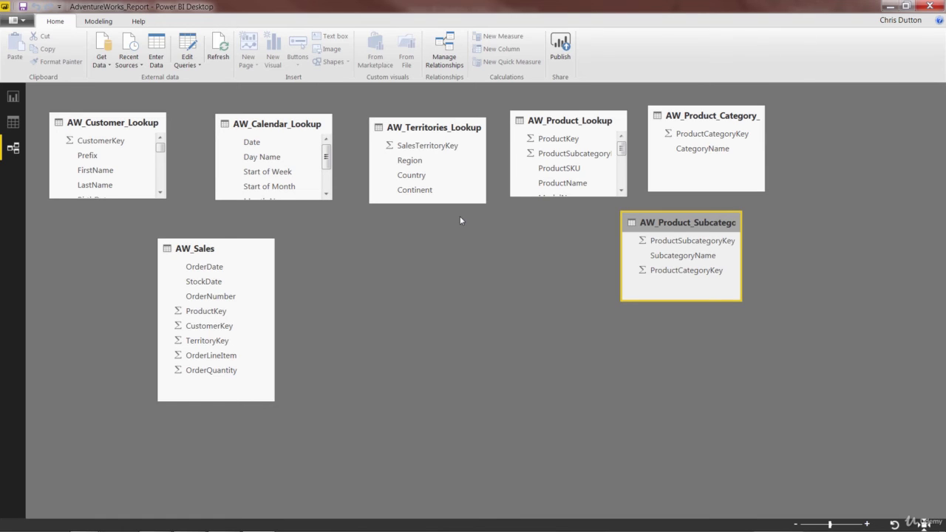
{"action": "left_click", "coordinate": [107, 129]}
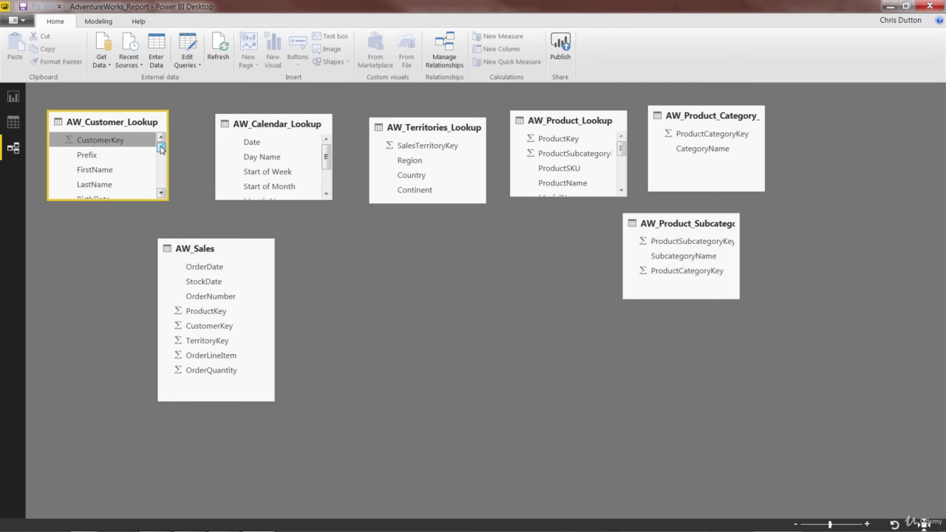
{"action": "mouse_move", "coordinate": [161, 150]}
{"action": "left_mouse_down"}
{"action": "mouse_move", "coordinate": [161, 171]}
{"action": "mouse_move", "coordinate": [160, 147]}
{"action": "left_mouse_up"}
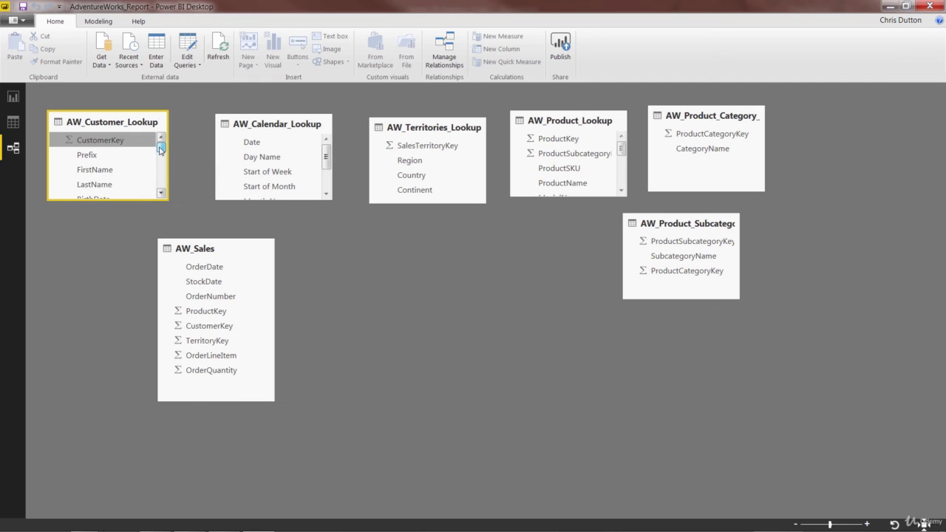
{"action": "left_click", "coordinate": [283, 127]}
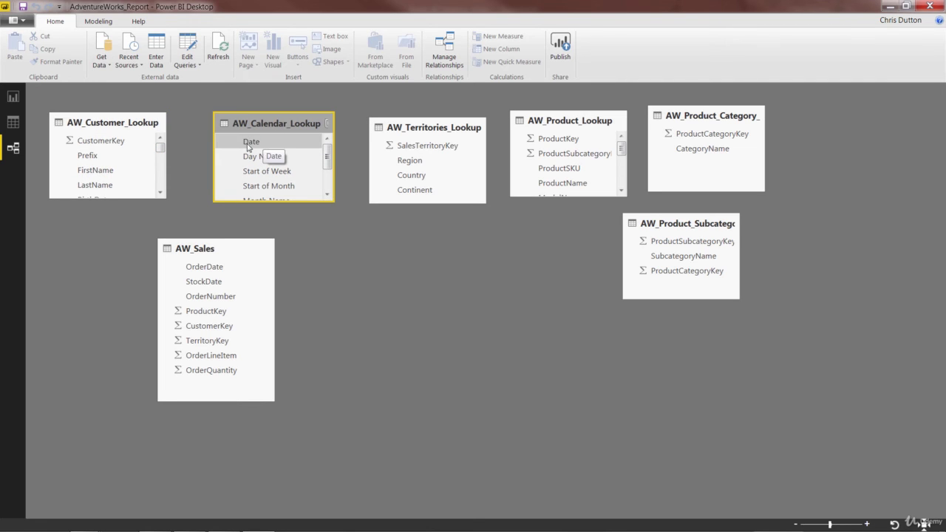
{"action": "left_click", "coordinate": [272, 148]}
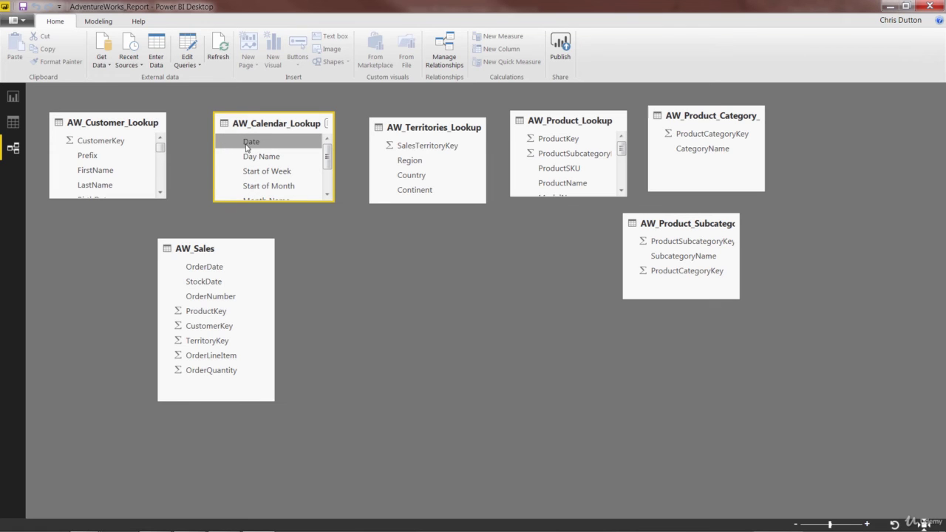
{"action": "mouse_move", "coordinate": [327, 157]}
{"action": "left_mouse_down"}
{"action": "mouse_move", "coordinate": [327, 180]}
{"action": "mouse_move", "coordinate": [326, 157]}
{"action": "left_mouse_up"}
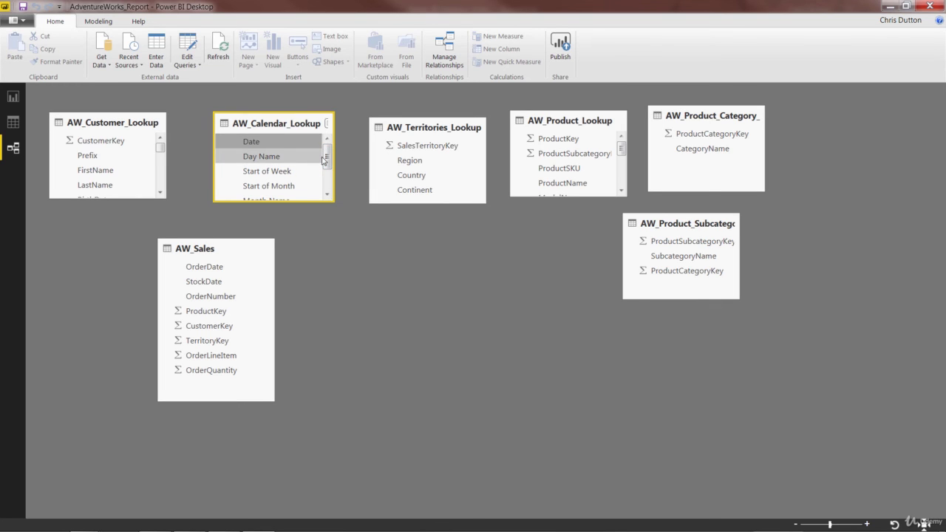
{"action": "left_click", "coordinate": [416, 145]}
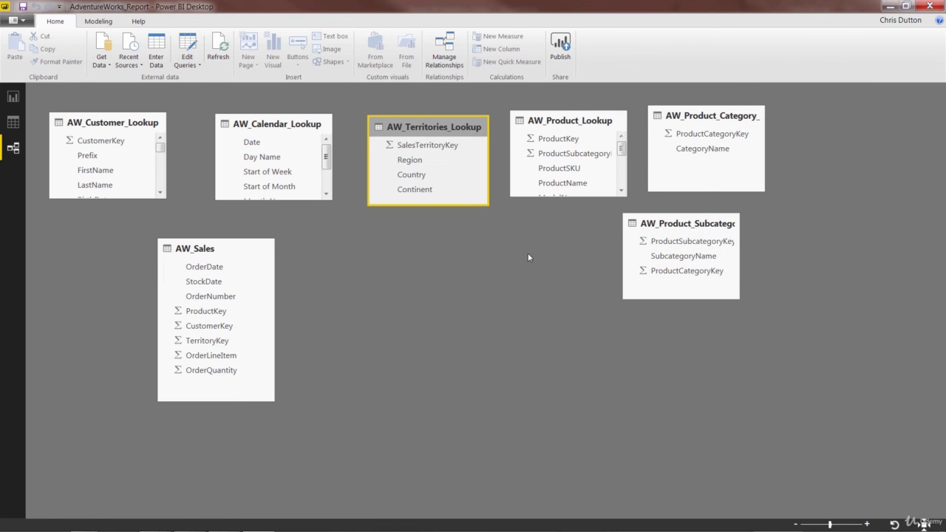
Step: Shift the AW_Sales card right so it's centred under the lookup table row
{"action": "left_click", "coordinate": [208, 255]}
{"action": "left_click_drag", "start_coordinate": [207, 253], "coordinate": [296, 246]}
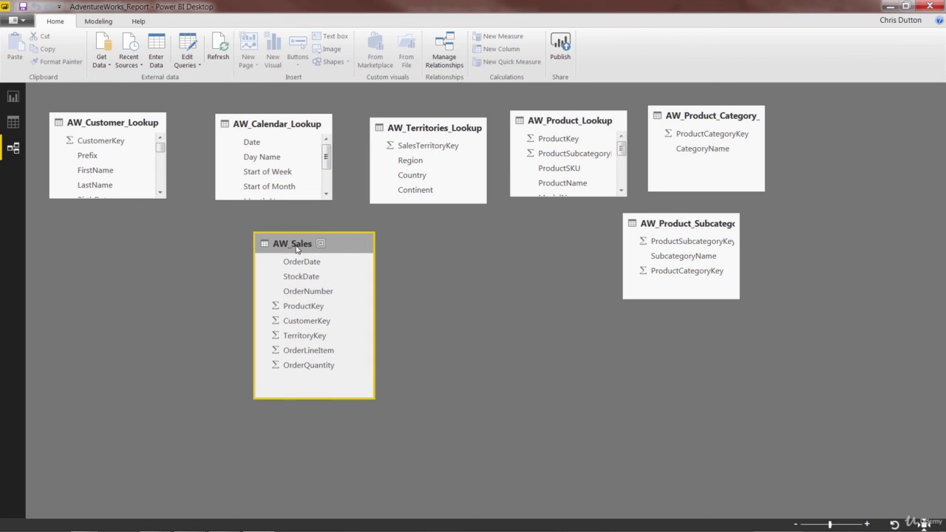